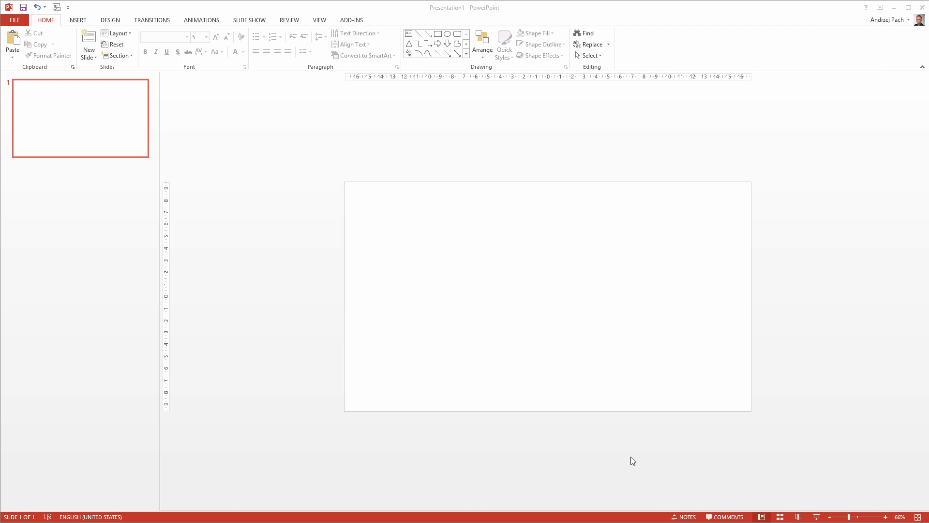
Step: Drag Photo One, Two and Three from the Photo Project Files folder onto the blank slide
key(alt+Tab)
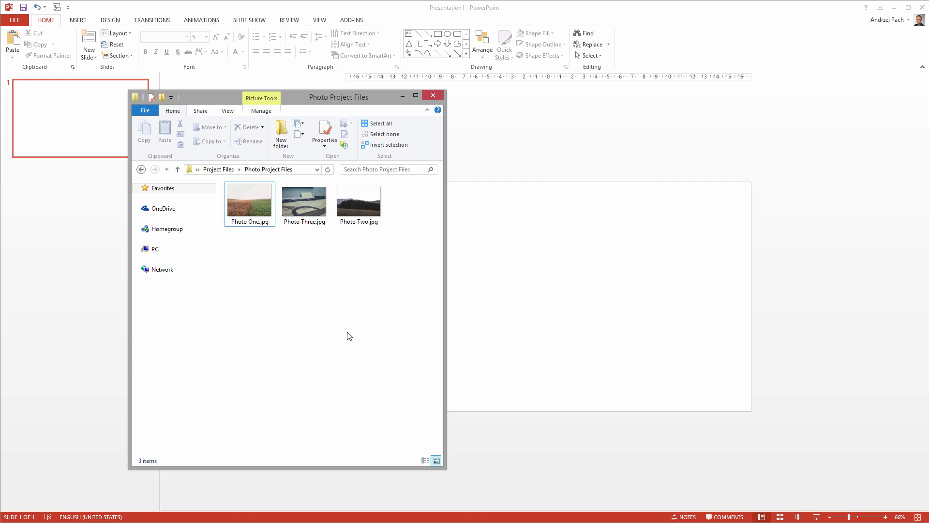
drag(380, 334, 538, 369)
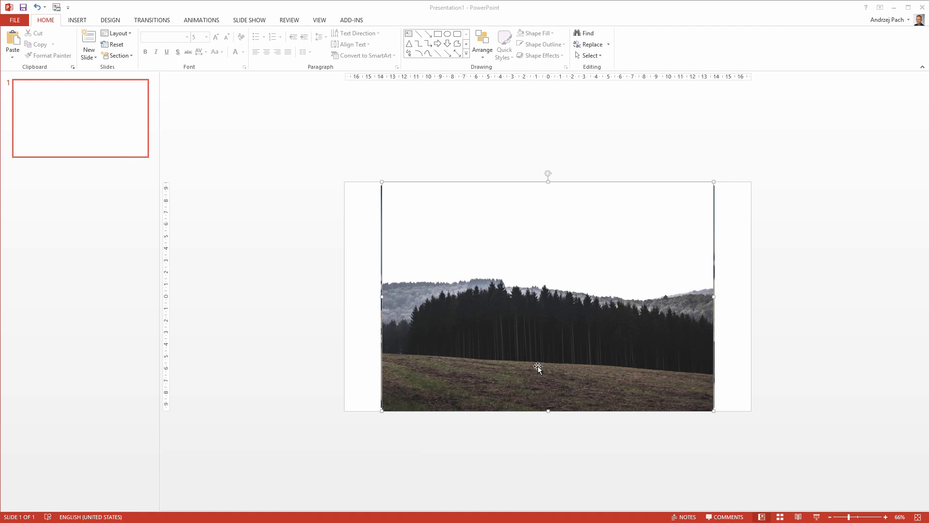
click(359, 375)
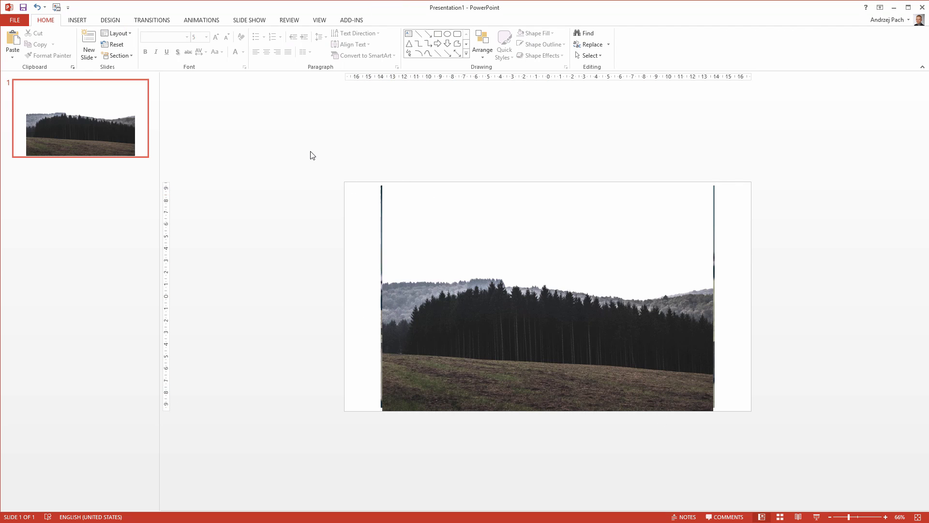
Step: Shrink the three stacked photos together and shift the field photo left and down
drag(307, 150, 798, 457)
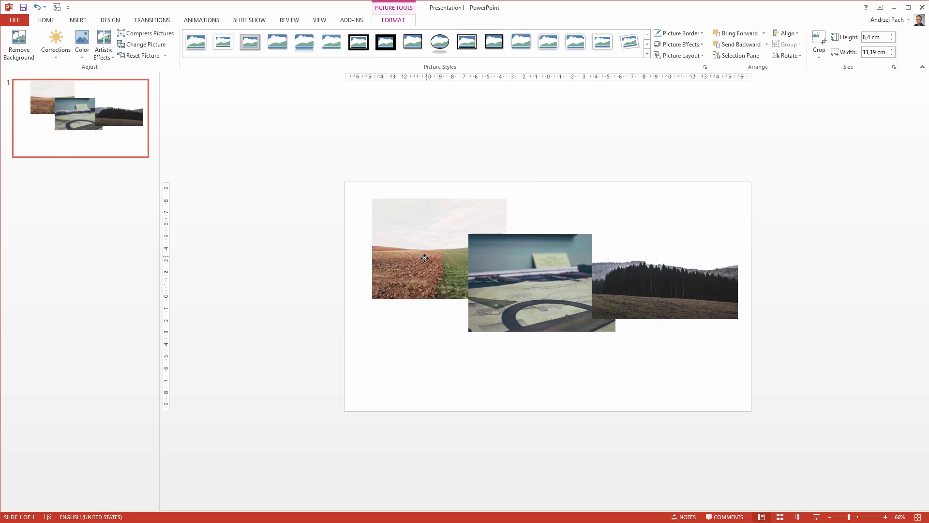
drag(425, 258, 407, 289)
drag(263, 202, 769, 393)
drag(615, 330, 575, 305)
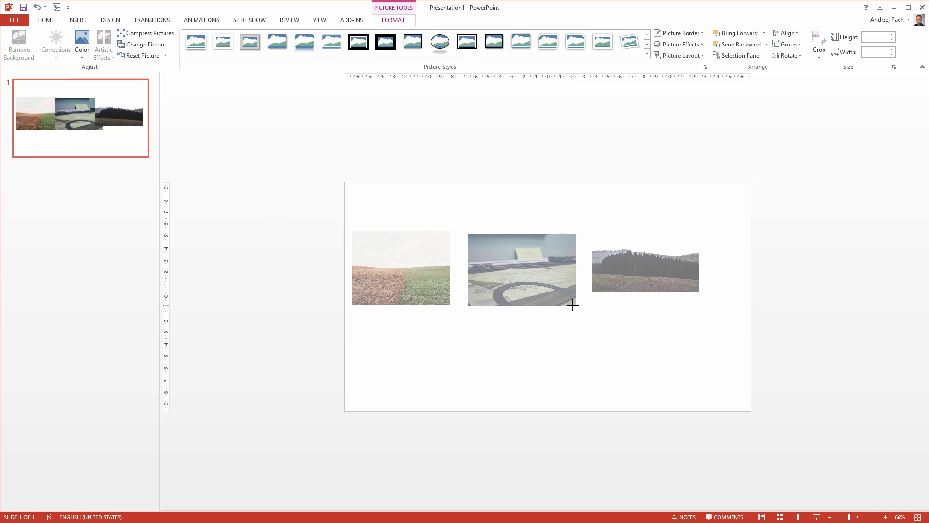
click(575, 316)
Step: Spread the field and forest photos apart into a row, then select all three
drag(416, 287, 424, 287)
key(Tab)
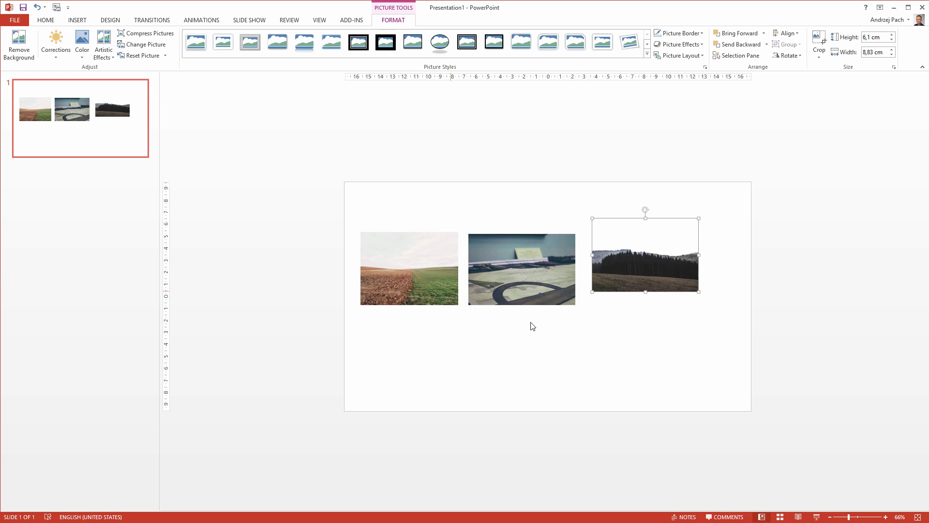
drag(628, 267, 652, 280)
key(ctrl+a)
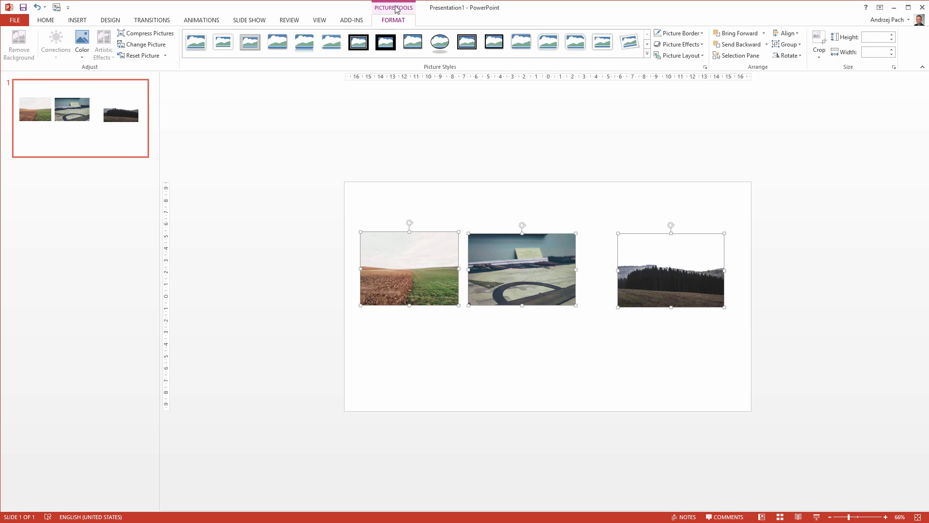
Step: Give all three photos a red border, align the field photo's top and move the forest photo right
click(683, 33)
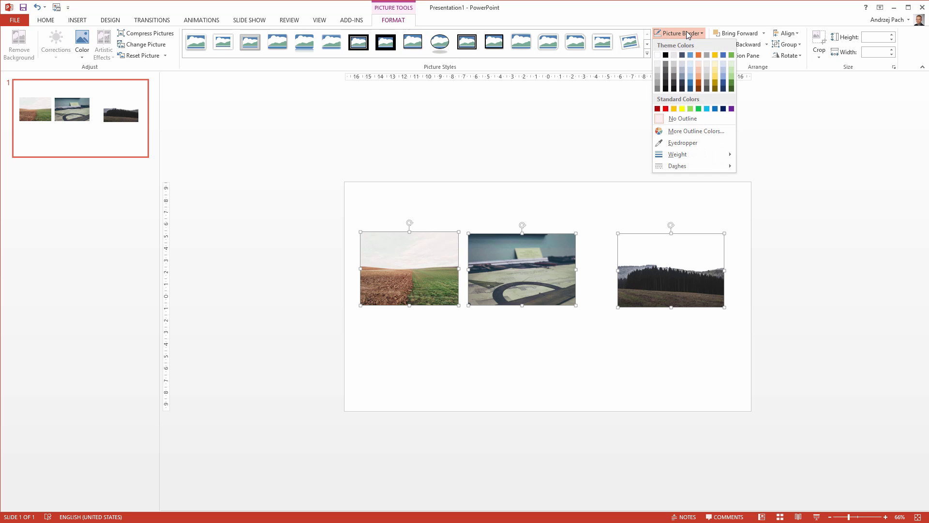
click(666, 109)
click(647, 223)
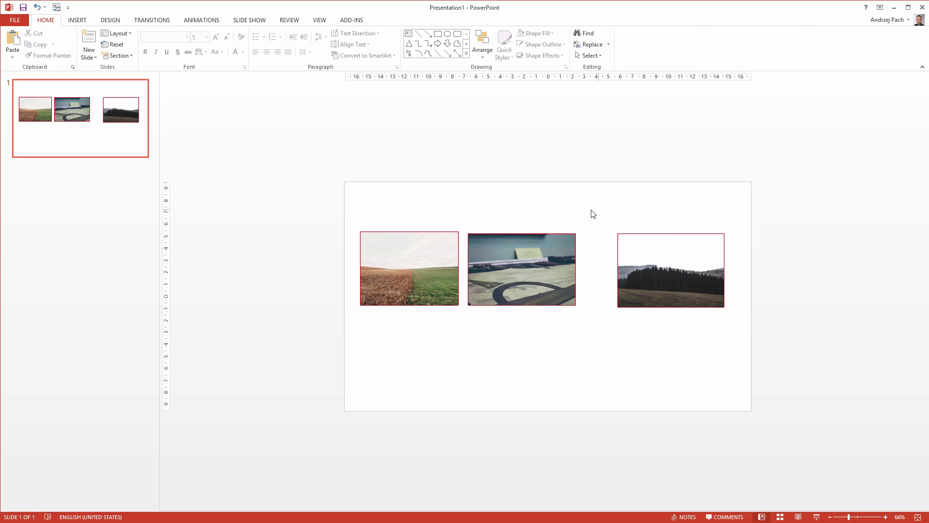
drag(427, 274, 421, 276)
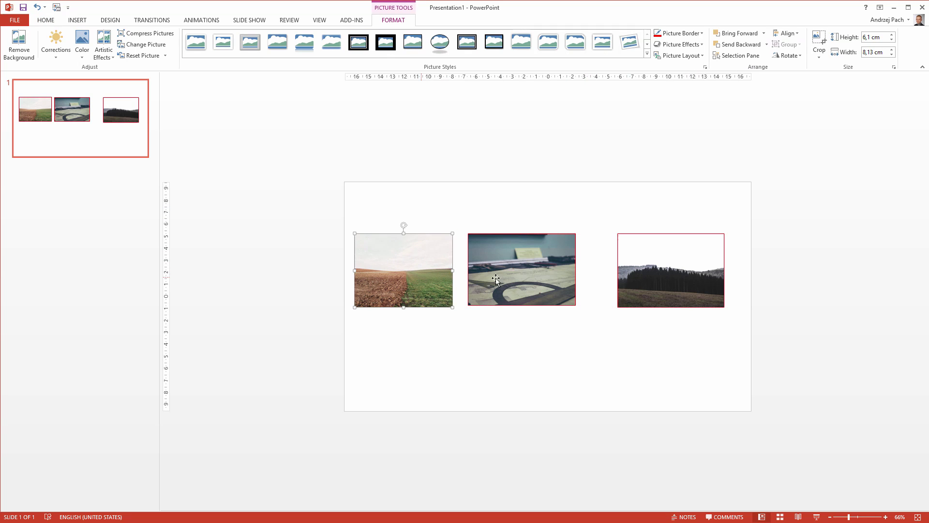
drag(670, 261, 688, 262)
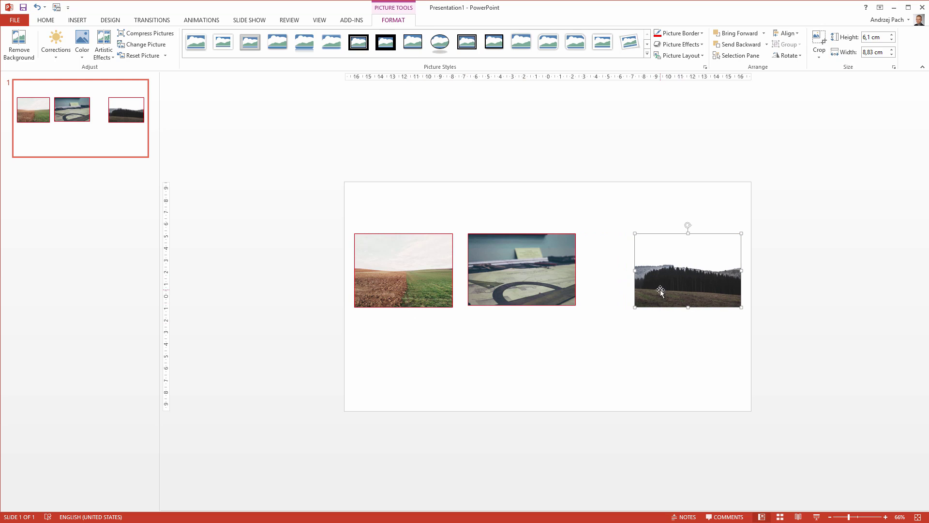
Step: Distribute the three bordered photos horizontally so the middle one sits centred between the others
click(374, 157)
drag(292, 137, 839, 394)
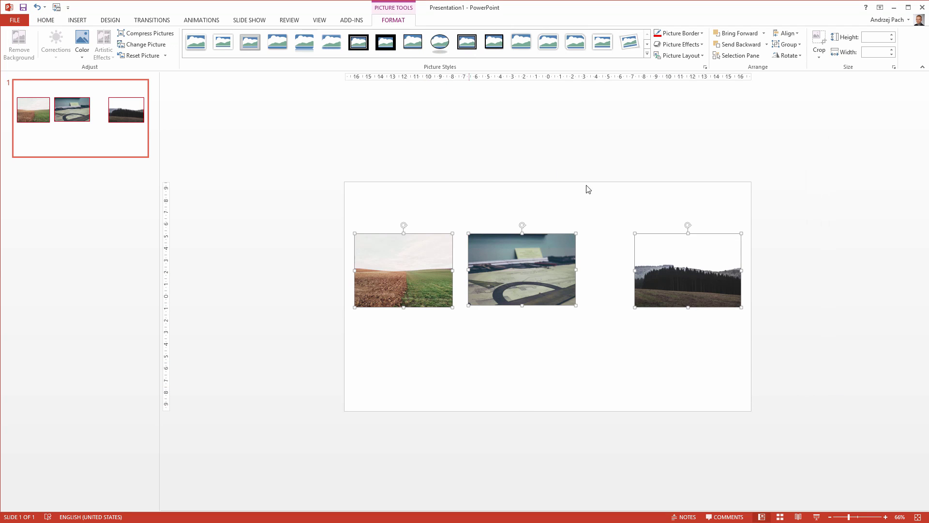
click(794, 34)
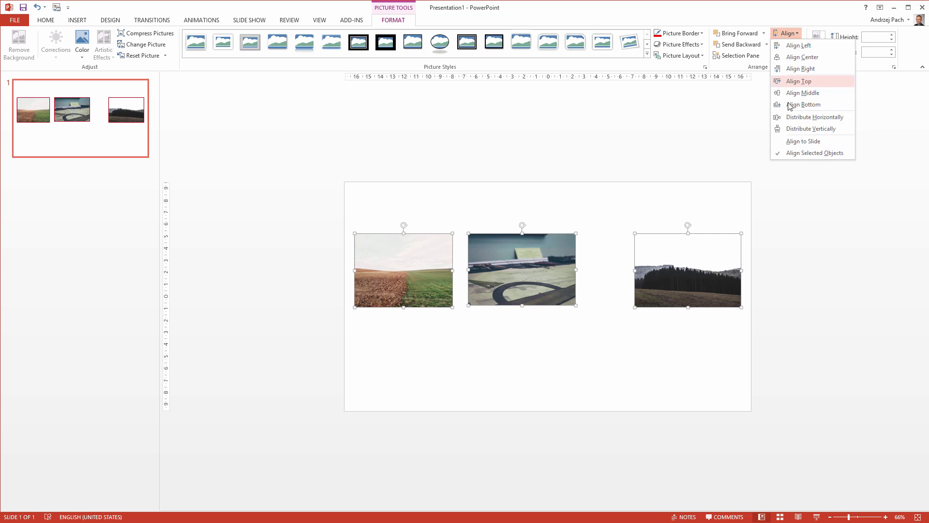
click(790, 35)
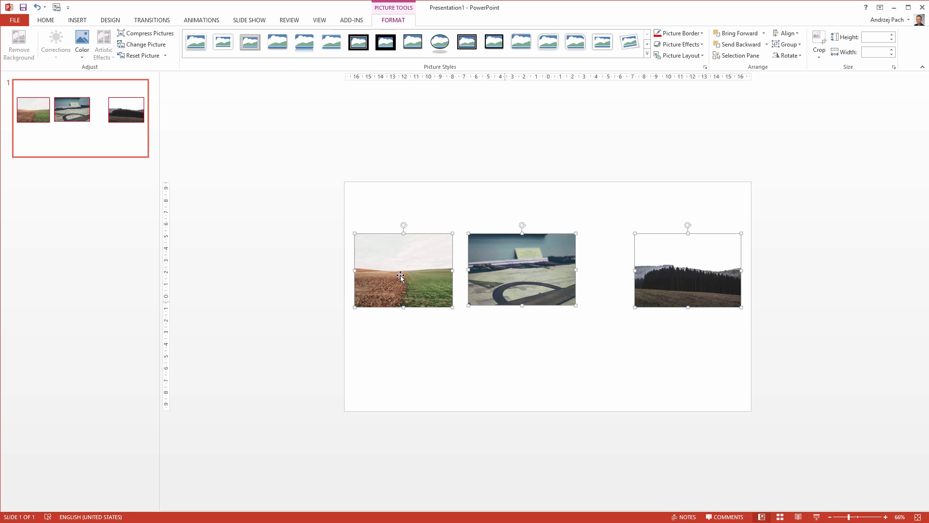
click(795, 33)
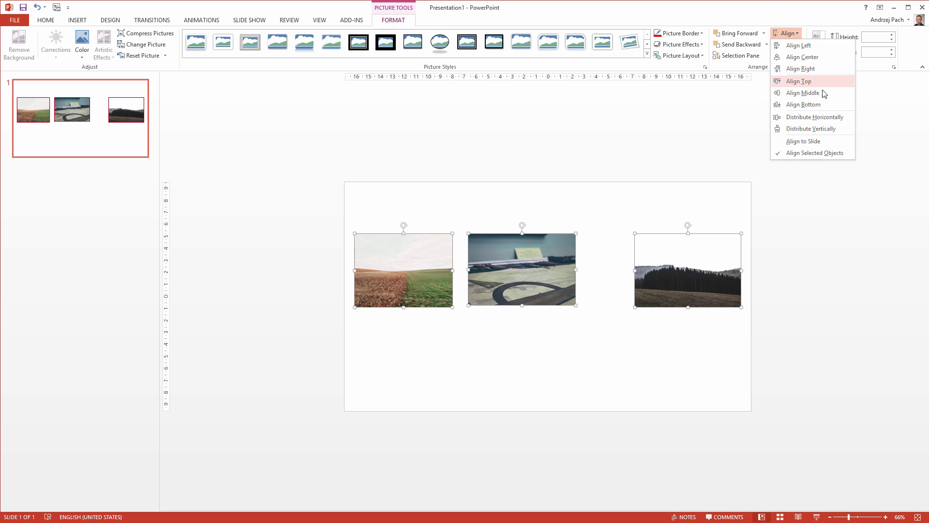
click(826, 120)
click(476, 207)
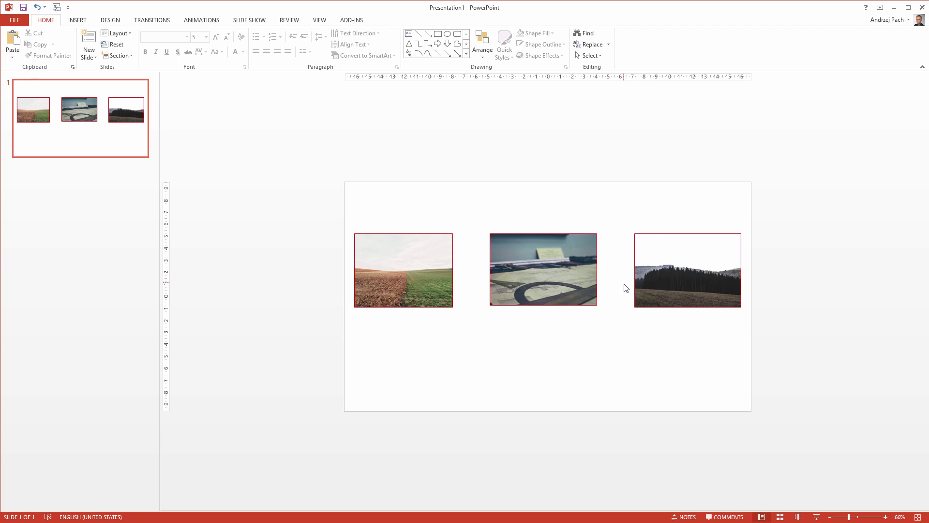
Step: Enlarge and shift the forest image within its crop so the dark tree line and field fill it
click(676, 274)
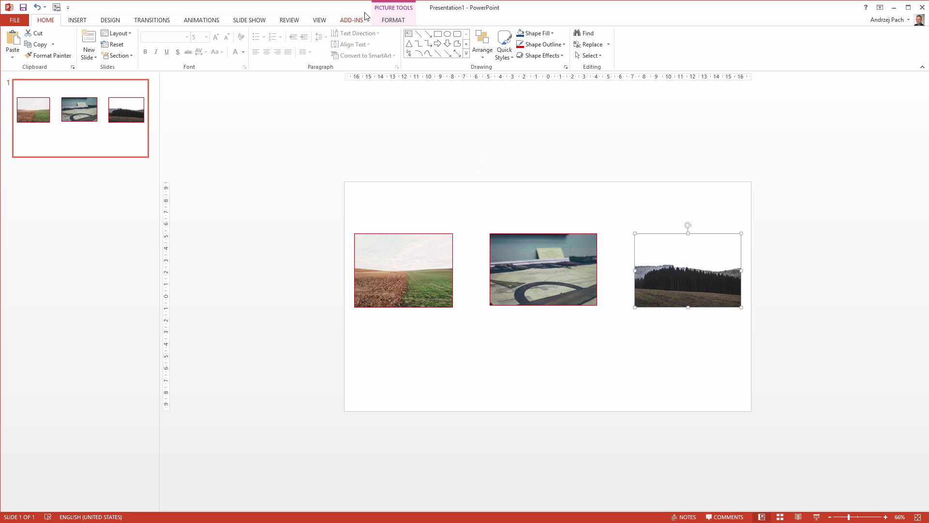
click(393, 20)
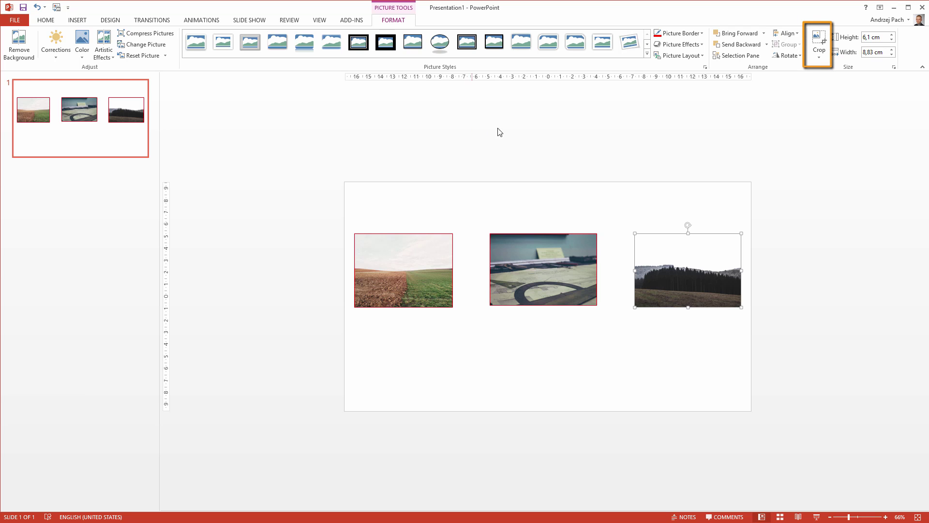
click(818, 43)
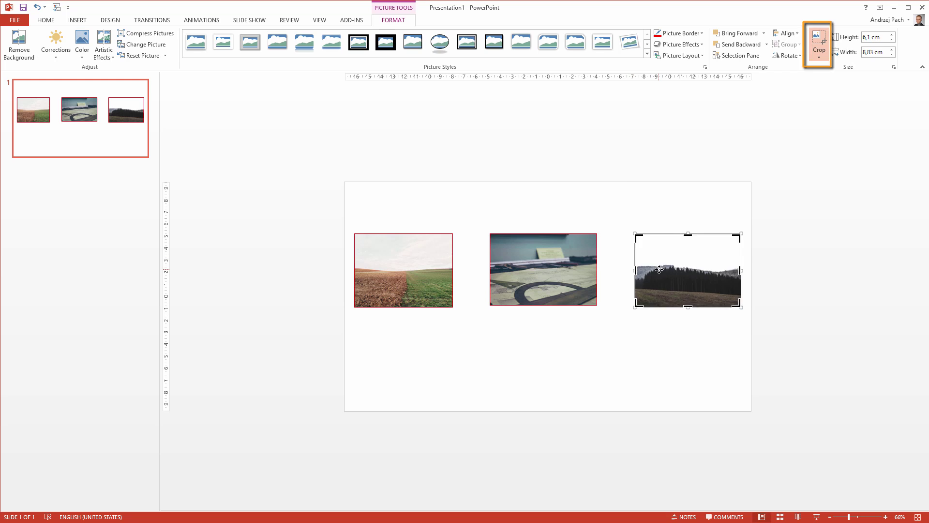
mouse_move(659, 269)
mouse_down()
mouse_move(610, 208)
mouse_move(682, 224)
mouse_move(673, 258)
mouse_up()
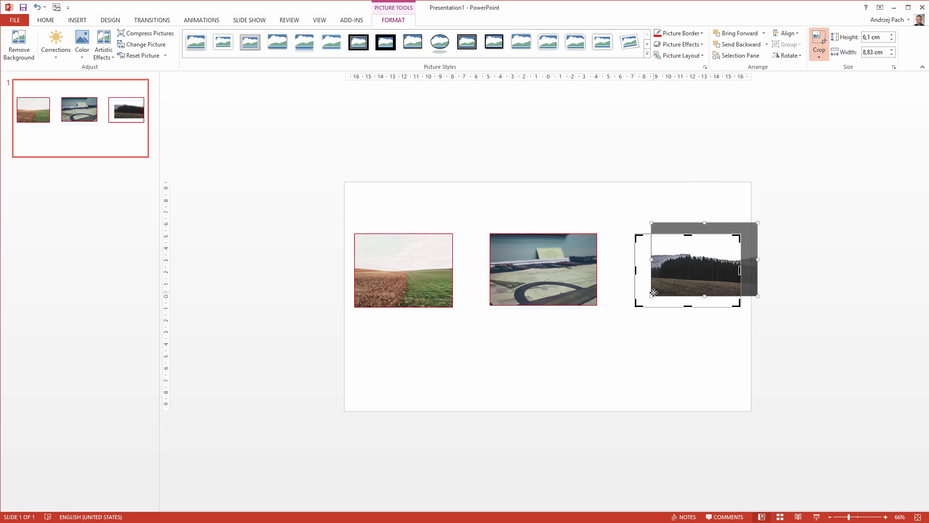
drag(649, 296, 519, 387)
drag(593, 354, 674, 269)
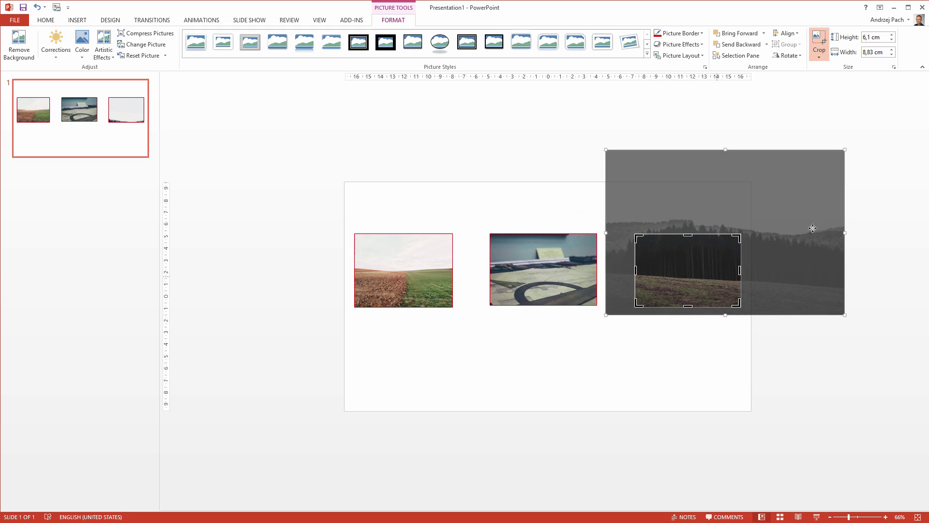
click(820, 42)
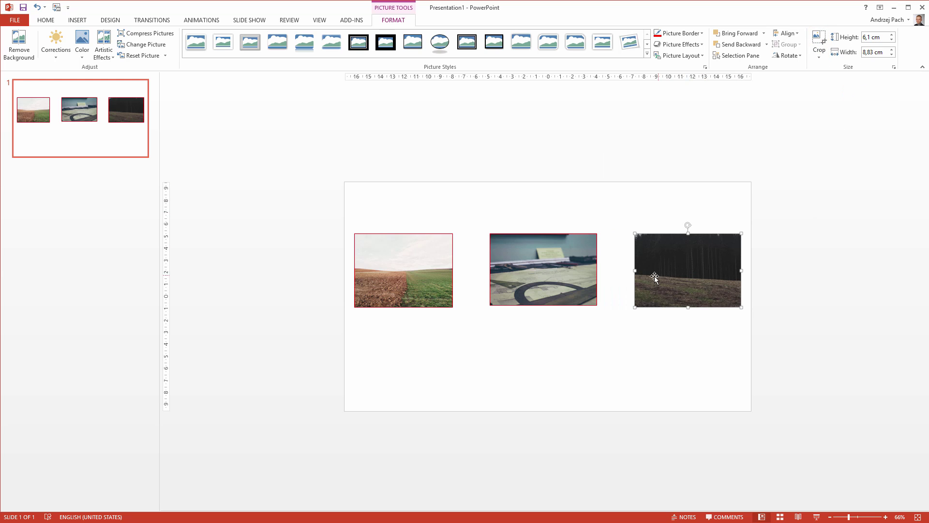
Step: Crop the forest photo to a Diamond shape and enlarge it to 12.63 × 18.3 cm
click(619, 367)
click(672, 276)
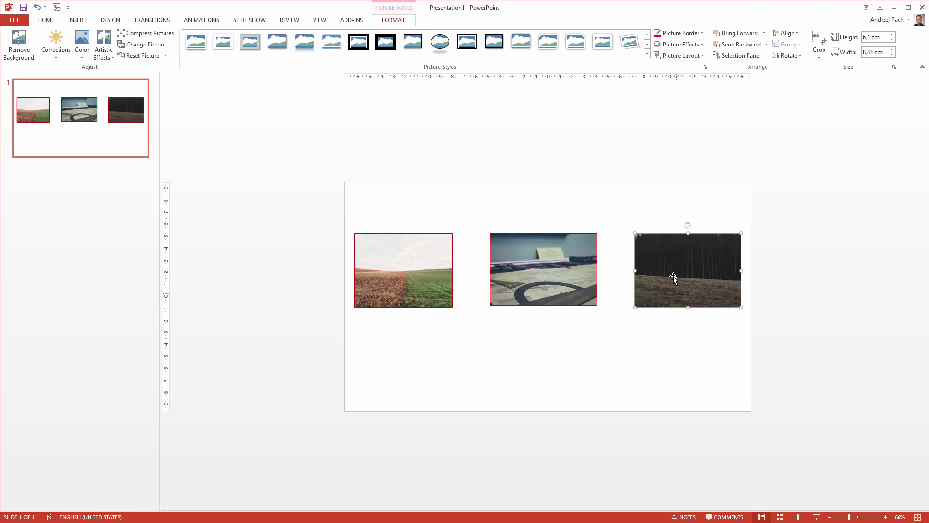
click(822, 57)
mouse_move(833, 81)
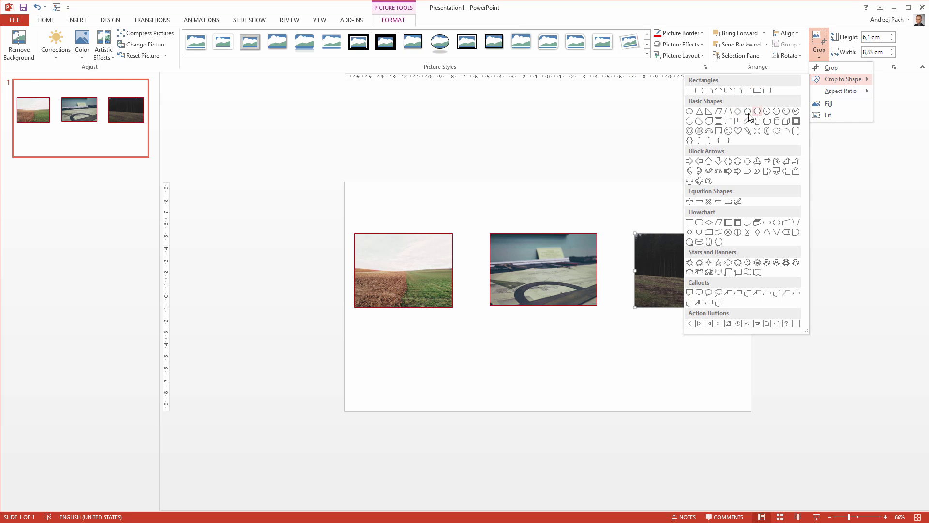
key(Escape)
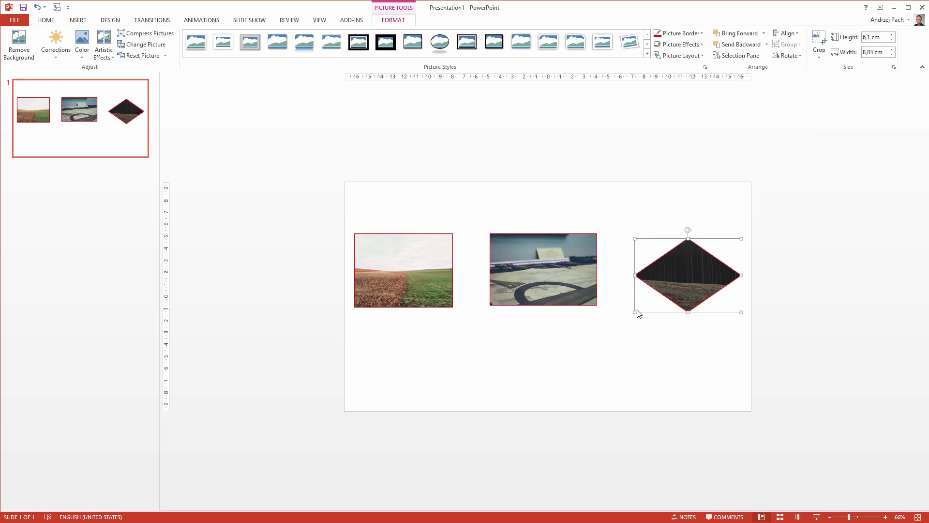
drag(636, 313, 510, 373)
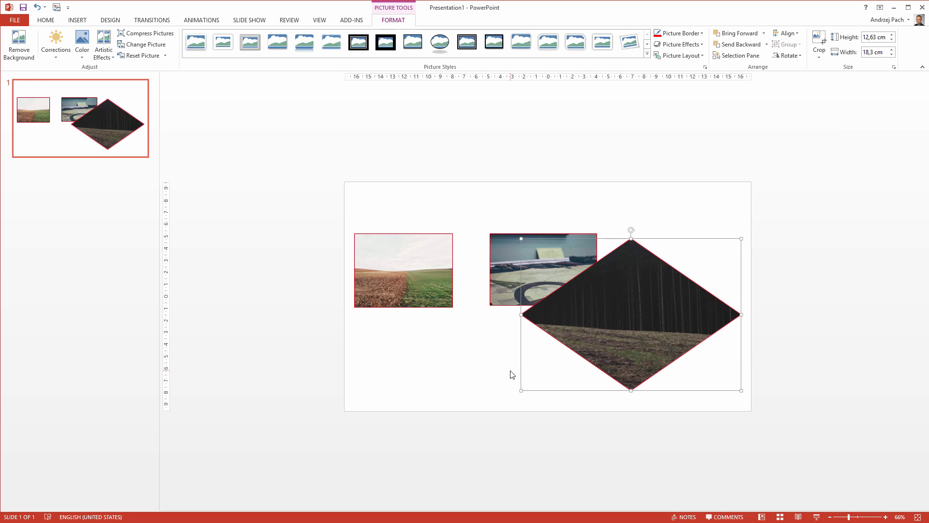
Step: Enlarge the field photo to 15.2 × 20.26 cm, raise it and the desk photo, and select all three
click(378, 270)
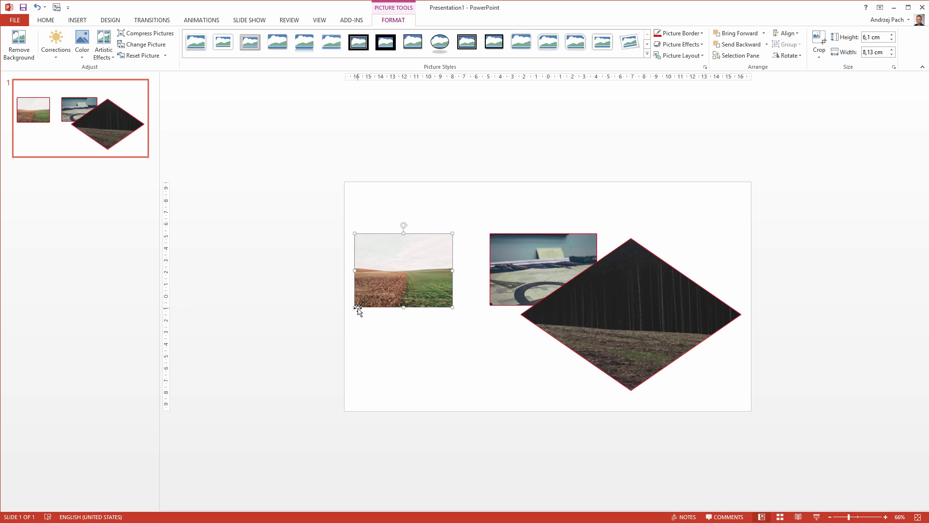
drag(356, 306, 208, 416)
click(493, 266)
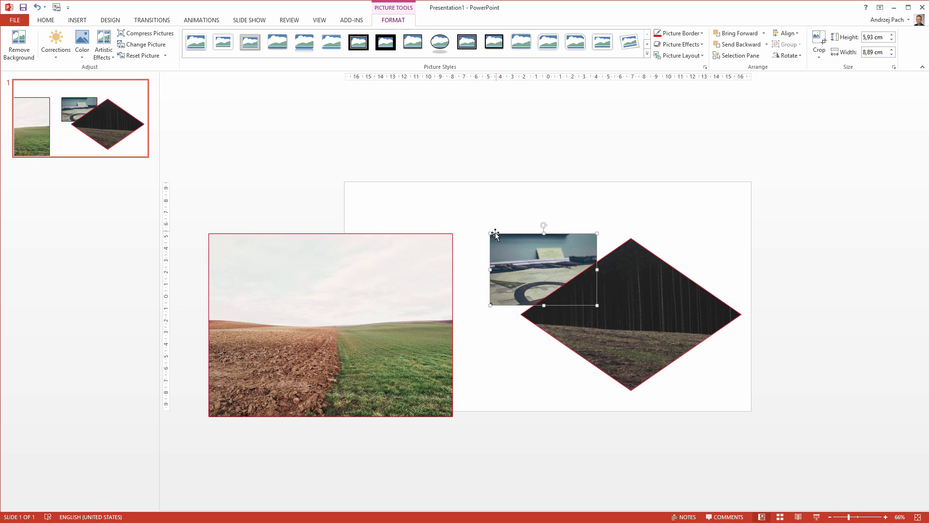
drag(496, 232, 458, 201)
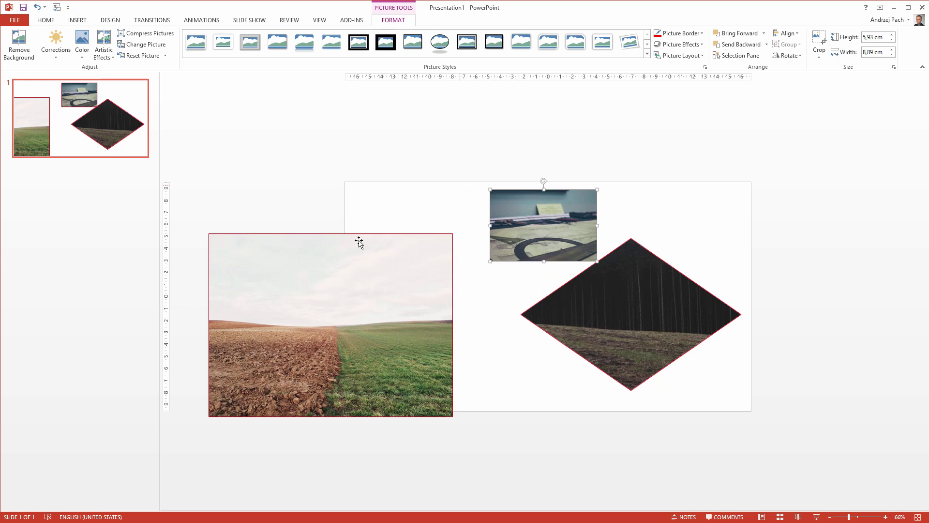
drag(358, 242, 405, 178)
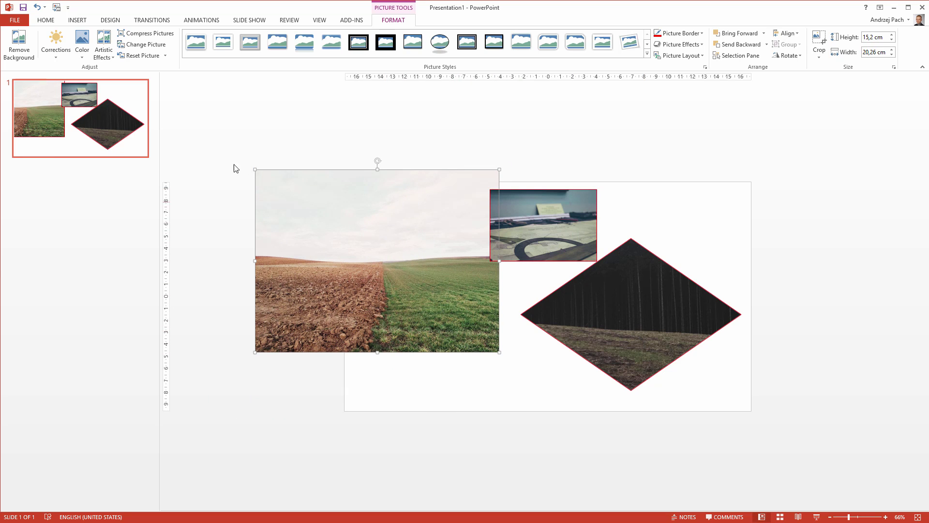
click(222, 141)
drag(218, 120, 778, 483)
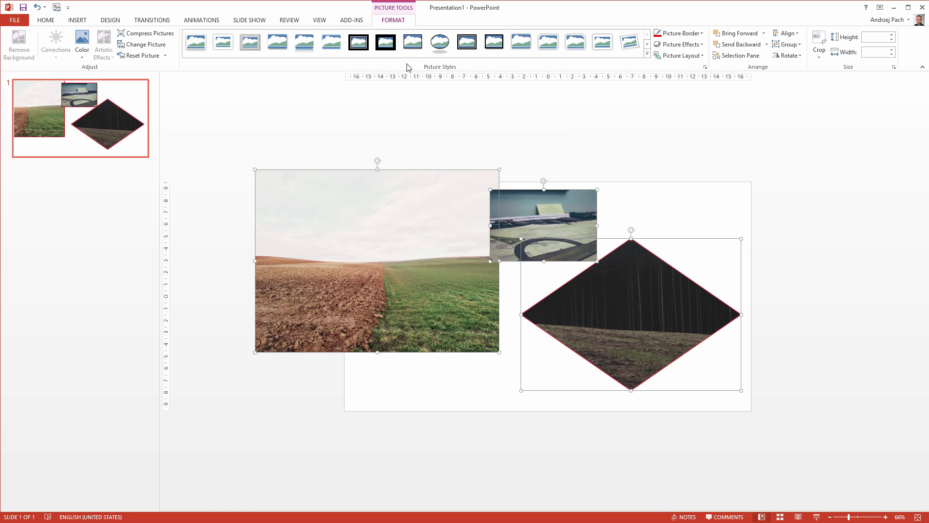
Step: Apply the Titled Picture Blocks picture layout to the three photos and move the graphic right
click(687, 55)
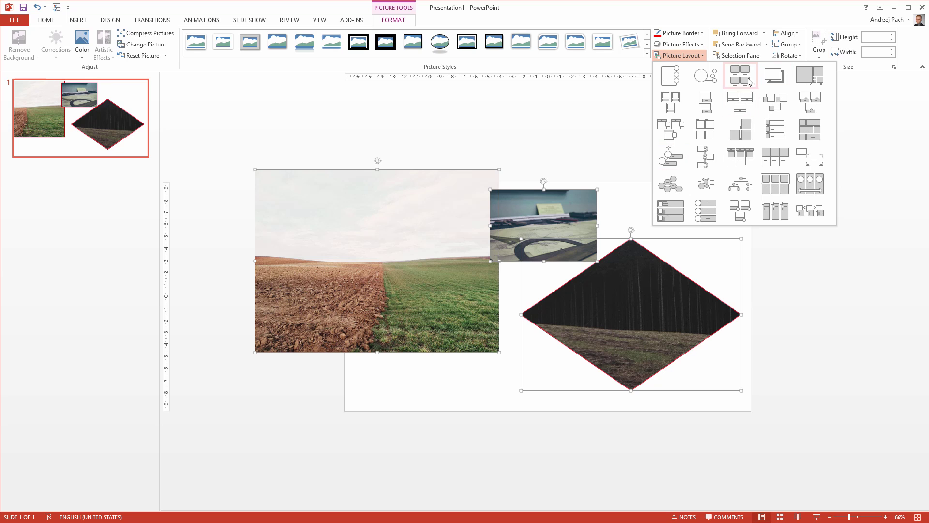
click(680, 138)
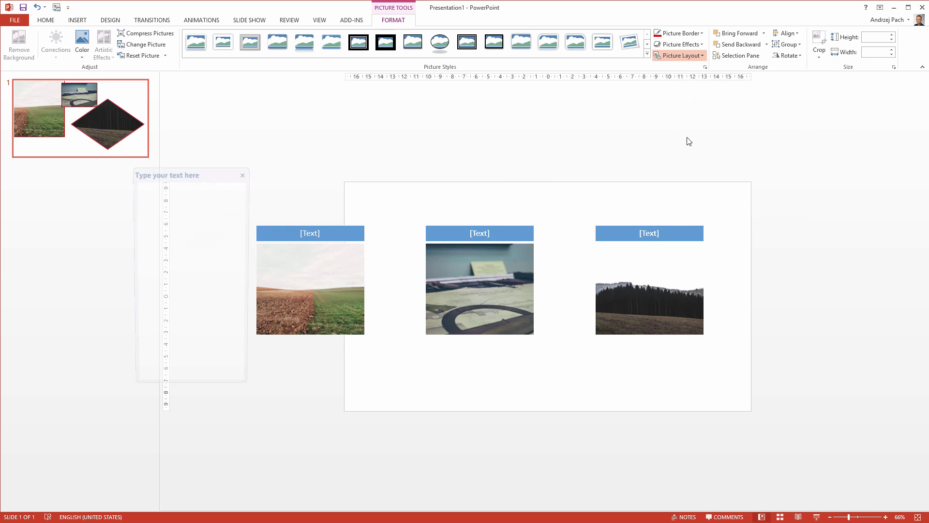
drag(319, 173, 483, 292)
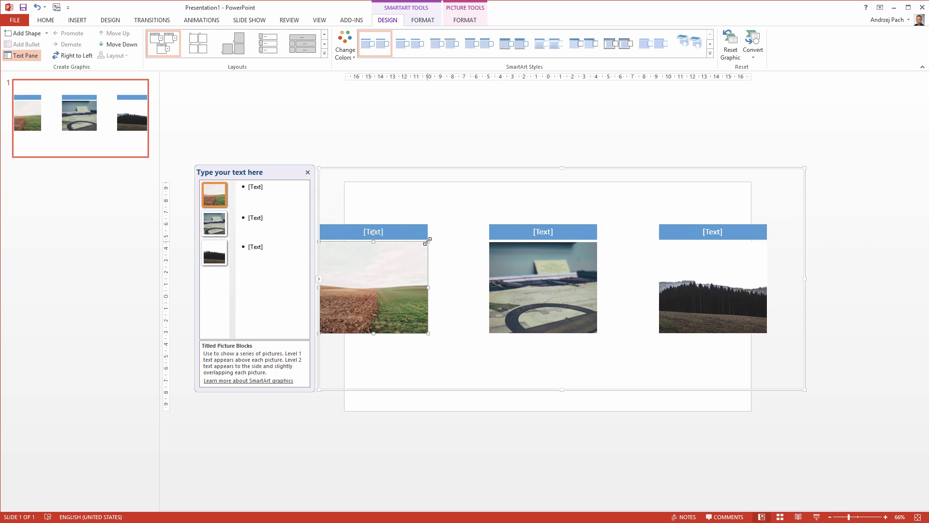
Step: Ungroup the Titled Picture Blocks SmartArt into plain photos and blue title bars, then reposition them
drag(427, 241, 554, 166)
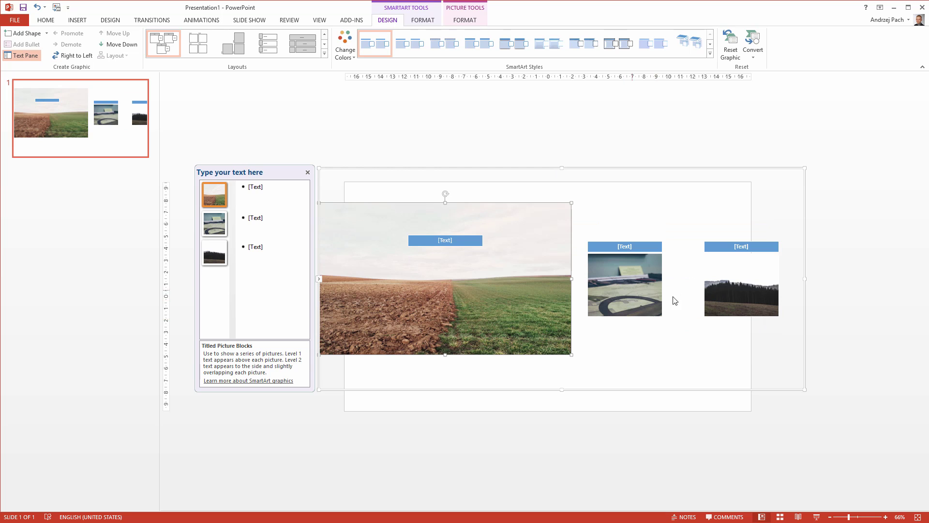
key(ctrl+z)
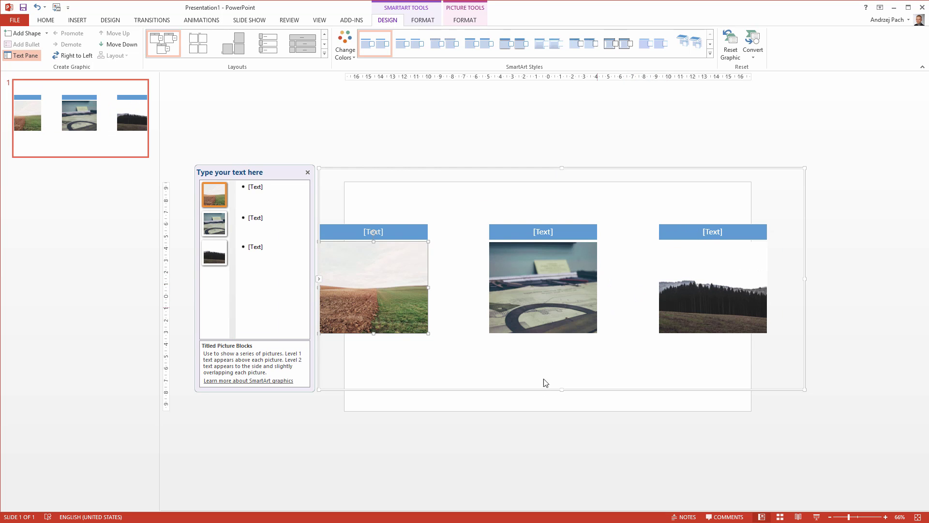
click(523, 389)
right_click(523, 390)
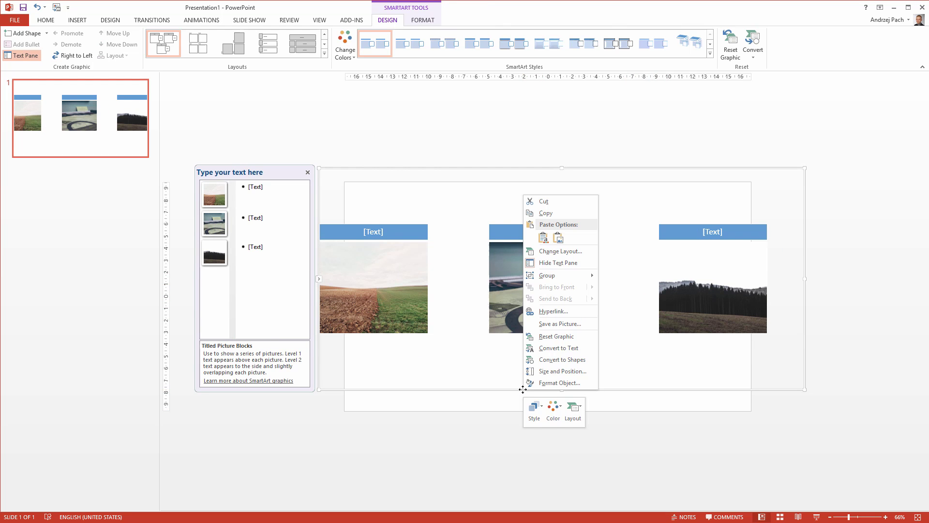
mouse_move(562, 275)
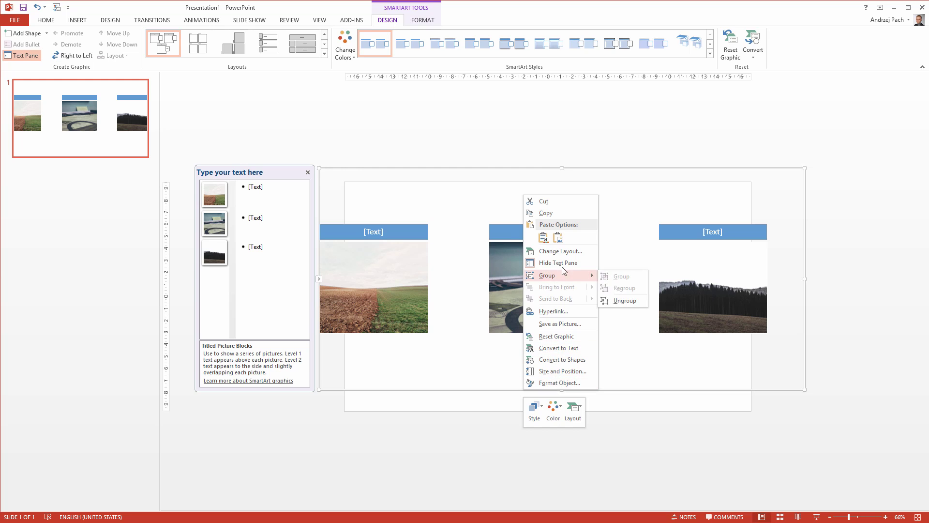
click(625, 300)
drag(398, 294, 420, 288)
drag(369, 263, 403, 280)
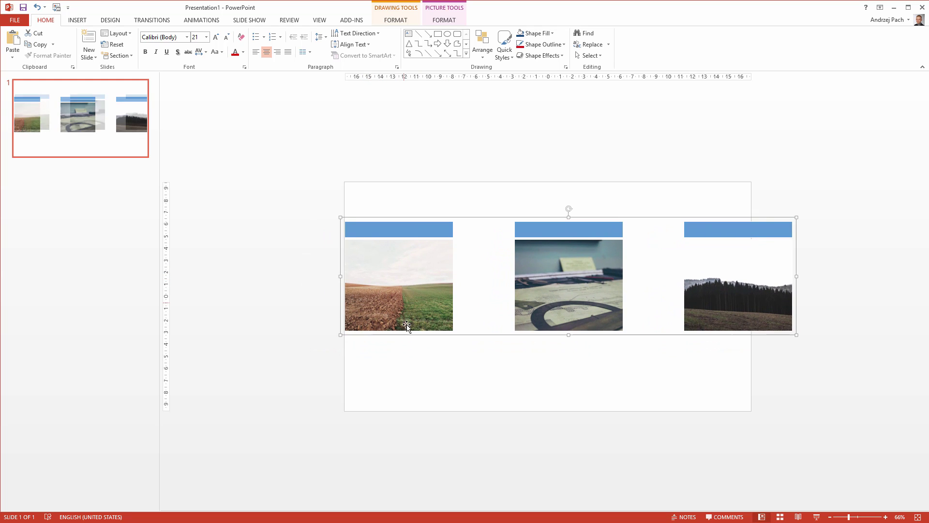
Step: Ungroup the pictures from the title bars and delete the three blue bars
right_click(413, 335)
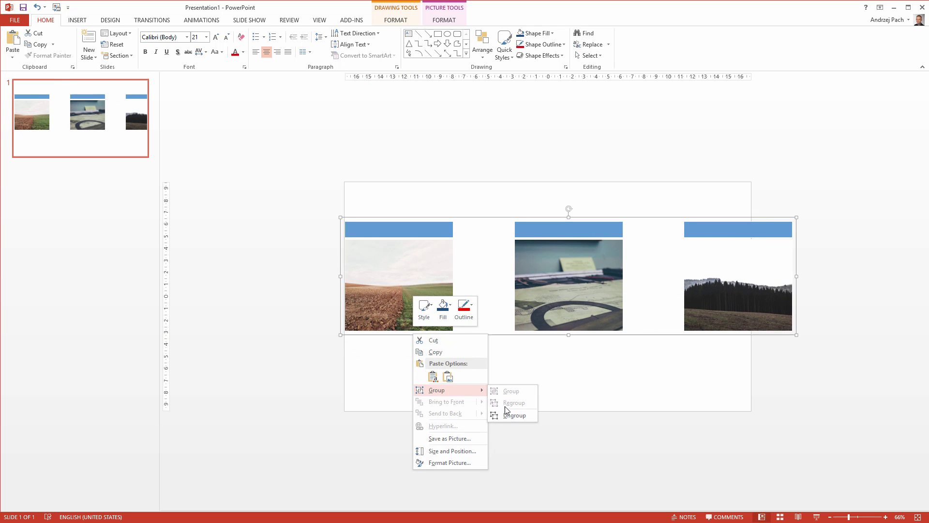
click(504, 414)
click(363, 349)
drag(265, 157, 839, 251)
key(Delete)
Step: Slide the desk and forest photos left into an evenly spaced row inside the slide, then select all three
drag(722, 322, 687, 291)
shift+click(553, 294)
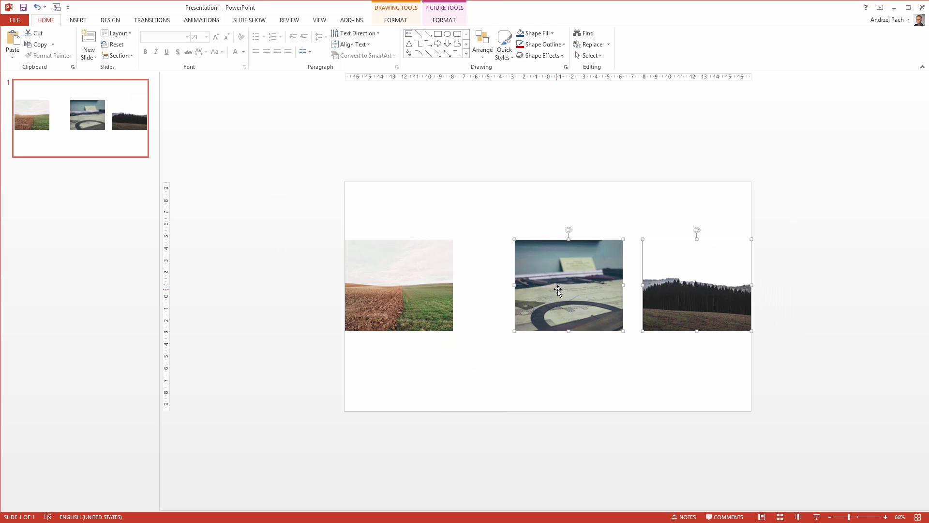
drag(553, 294, 521, 285)
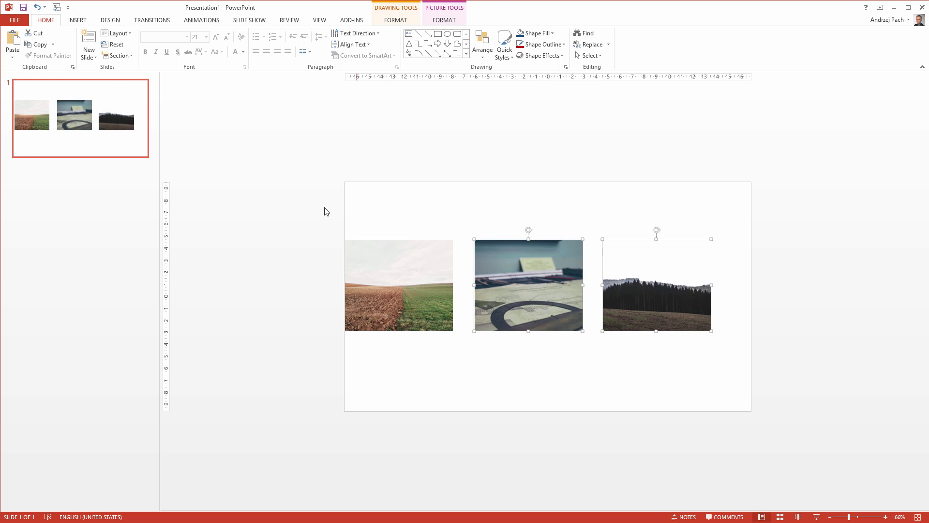
drag(322, 201, 712, 375)
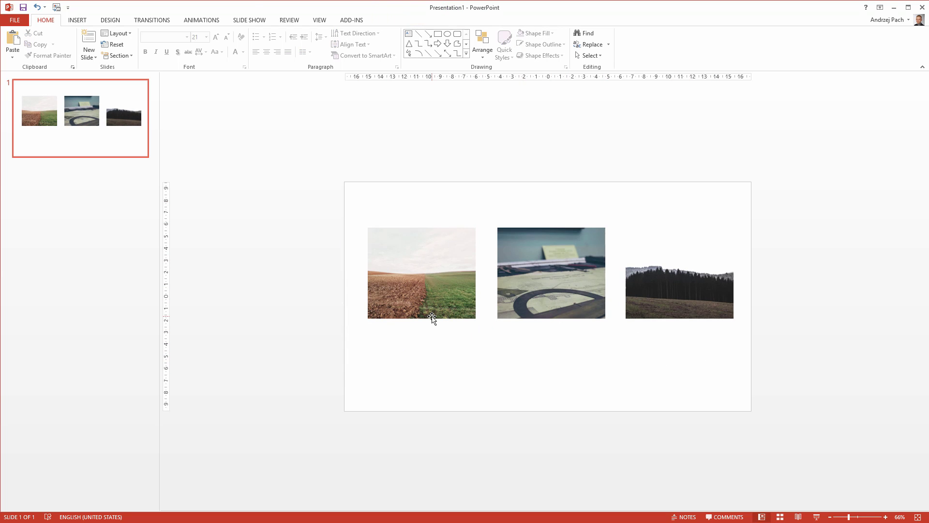
drag(289, 163, 764, 376)
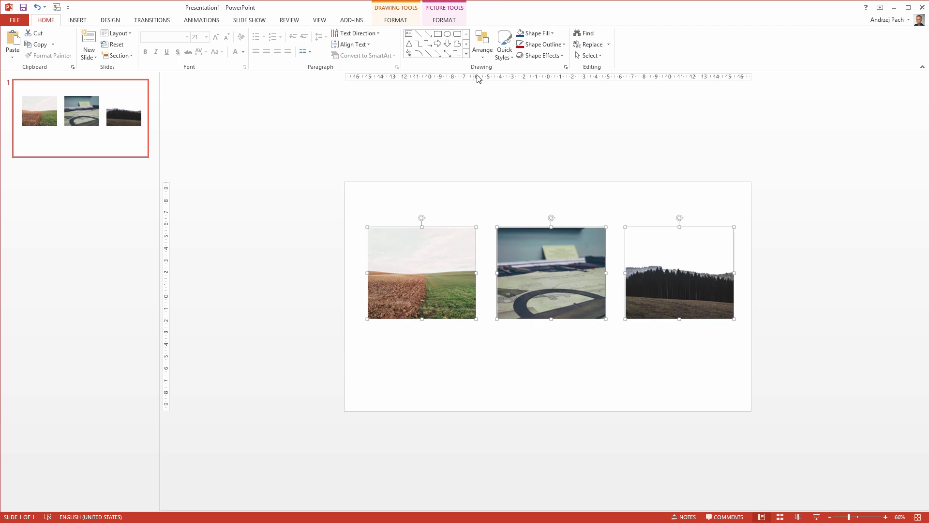
Step: Change the shape of all three selected photos to Oval
click(445, 19)
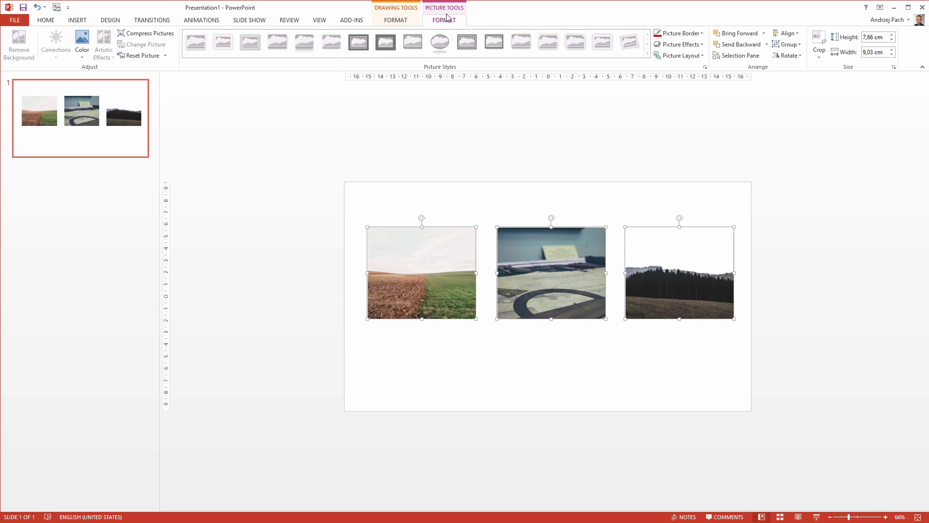
click(399, 21)
click(93, 33)
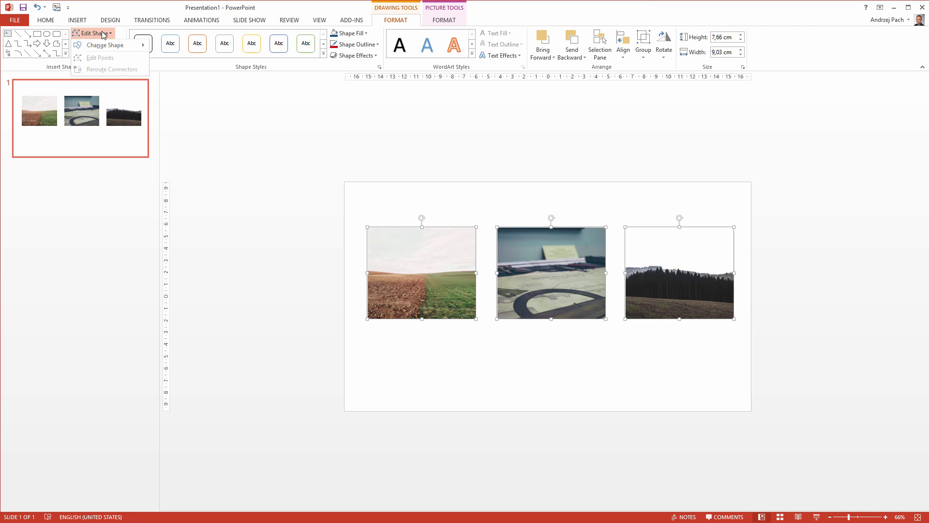
mouse_move(106, 47)
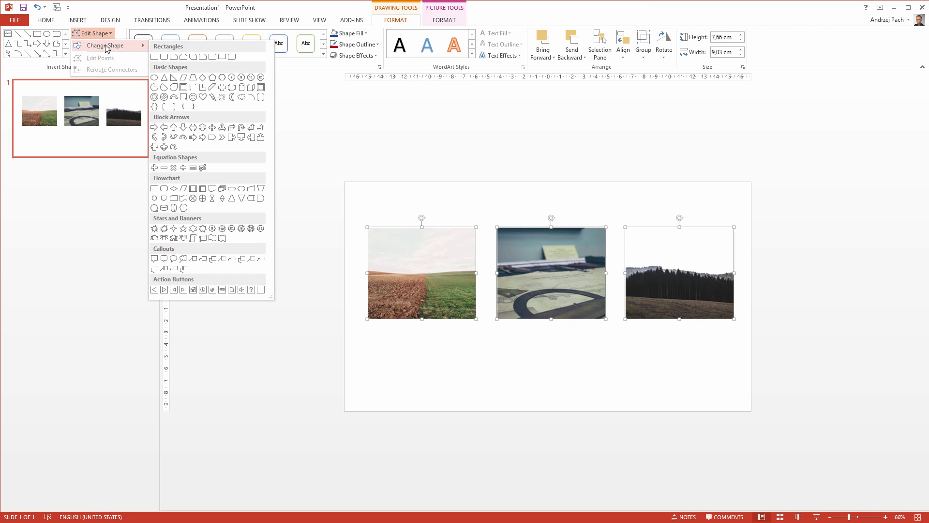
click(154, 77)
Step: Drag the ovals into a diagonal, with the forest oval at the lower right
mouse_move(453, 240)
mouse_down()
mouse_move(449, 274)
mouse_move(449, 226)
mouse_up()
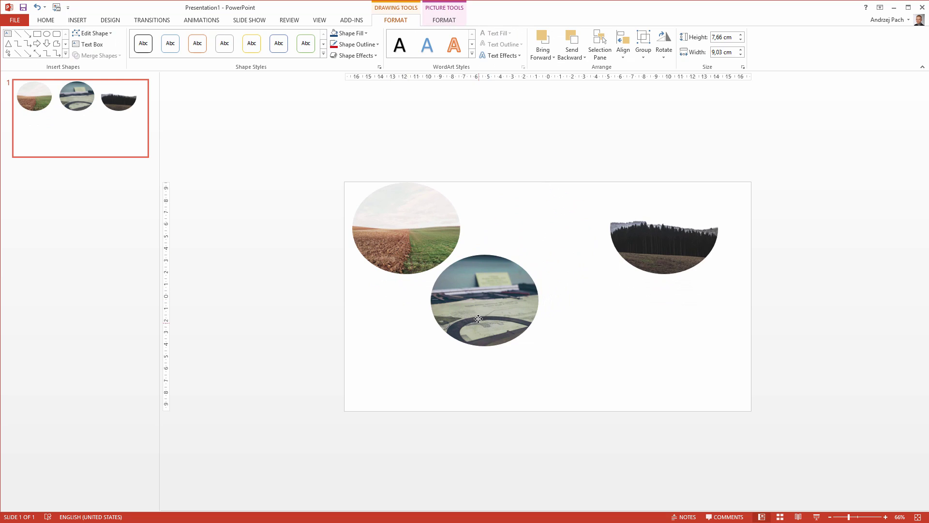
drag(478, 318, 484, 316)
drag(618, 269, 555, 396)
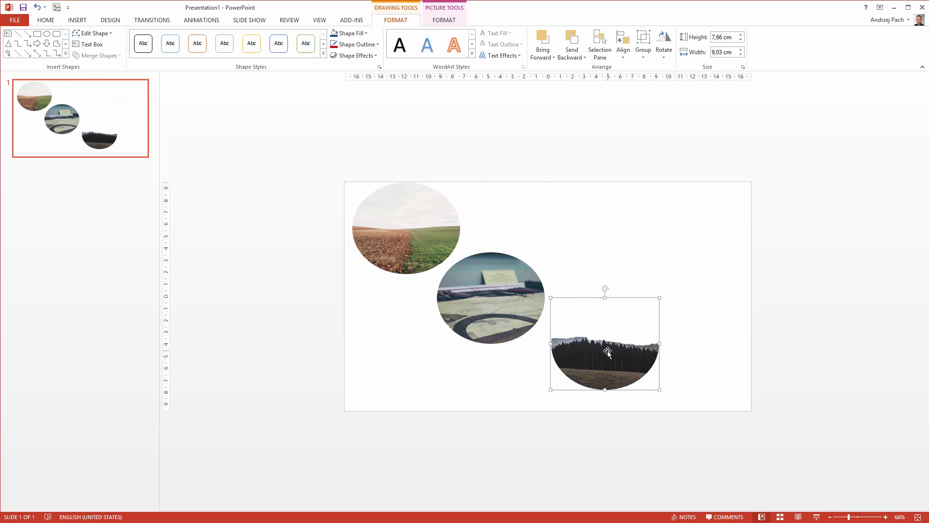
Step: Crop the forest photo and enlarge the image so grass and trees fill the oval edge to edge
click(442, 7)
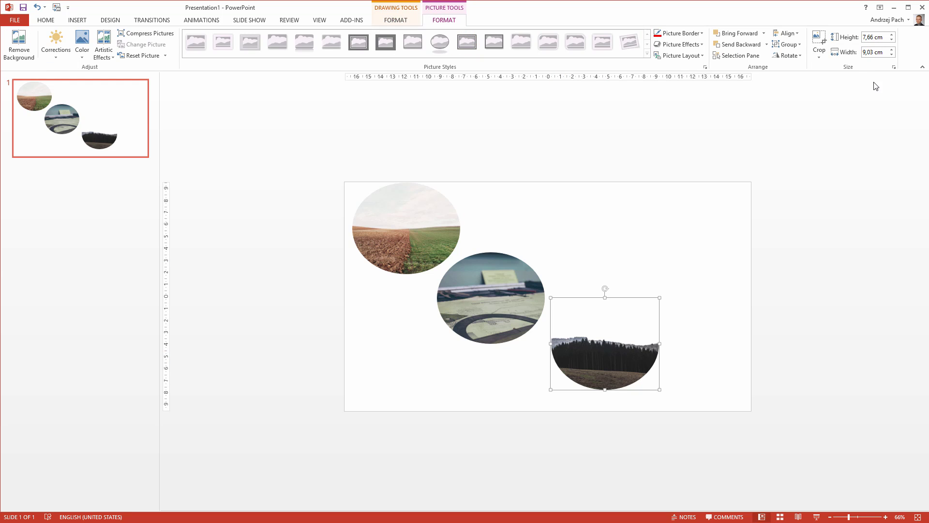
click(819, 39)
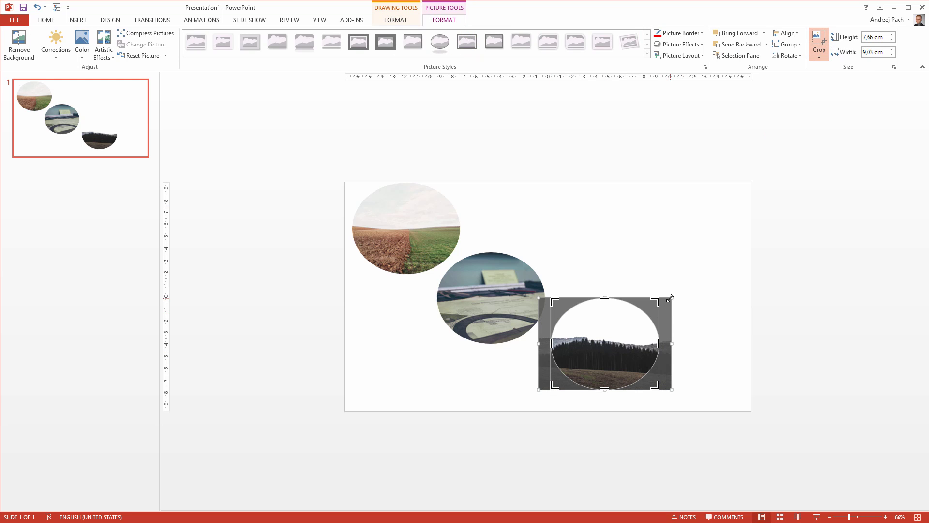
drag(671, 298, 847, 137)
click(820, 37)
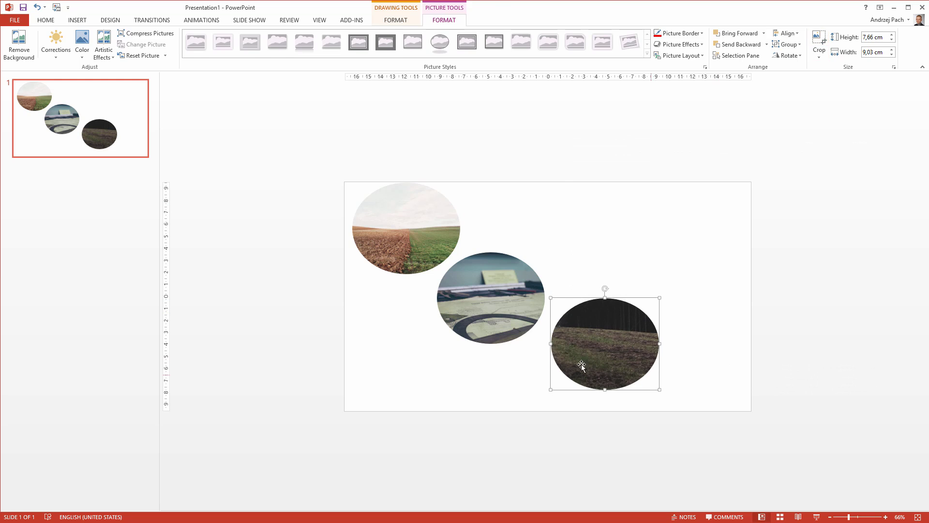